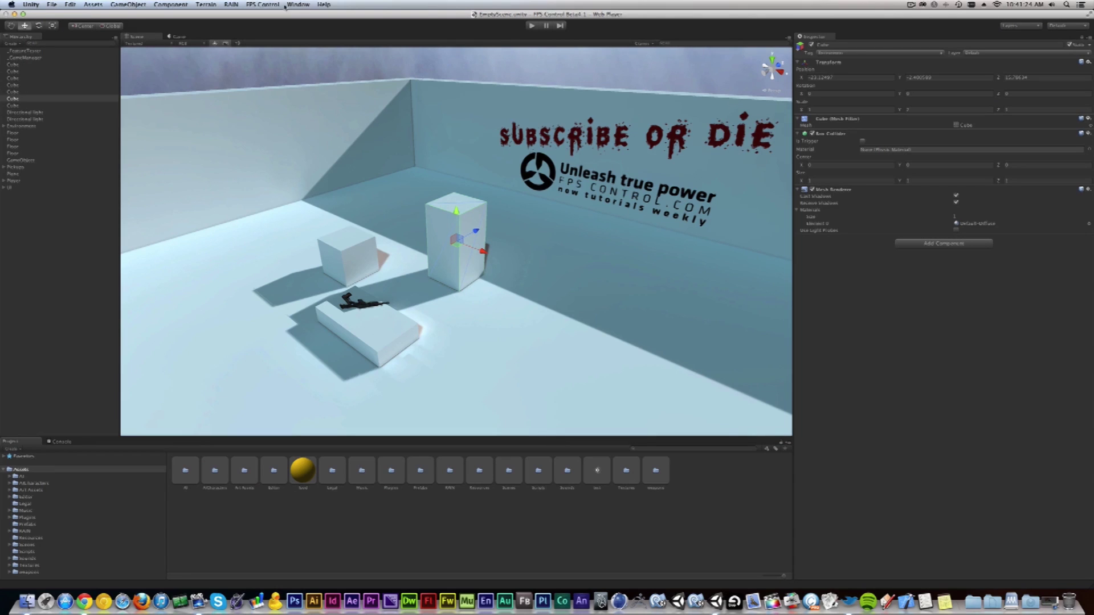
Hide Unity and select the FPS Control Beta4 and Beta4.1 folders on the desktop.
click(29, 5)
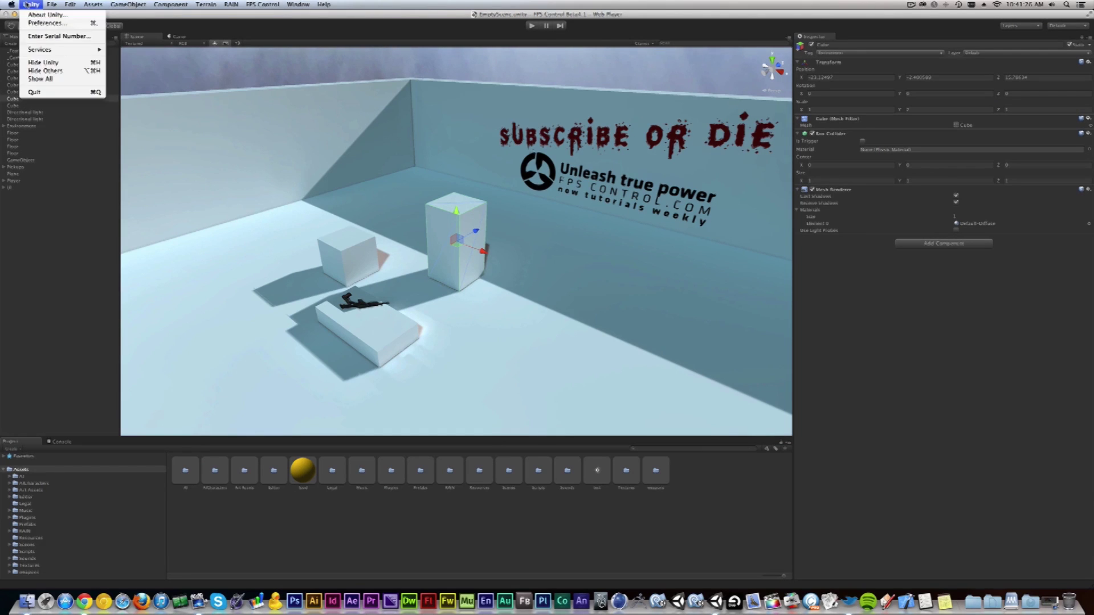
click(40, 61)
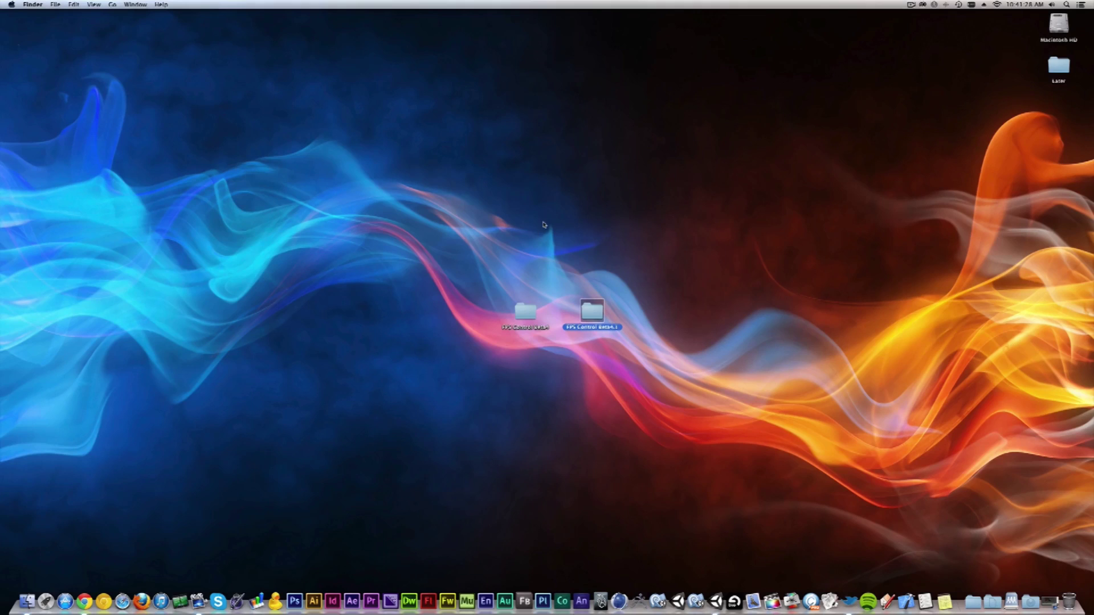
click(526, 274)
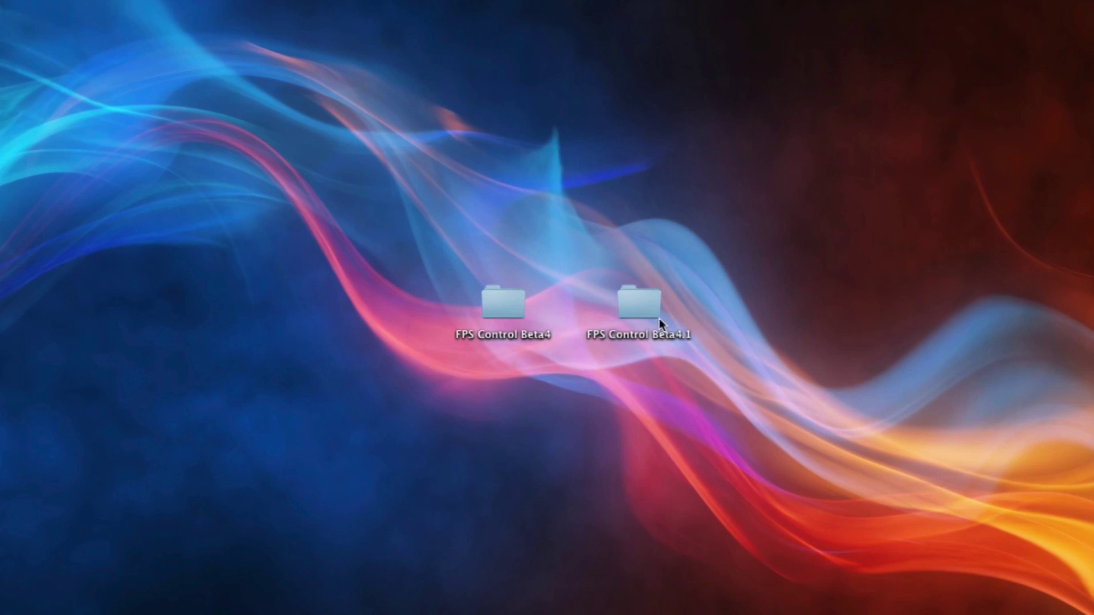
click(497, 299)
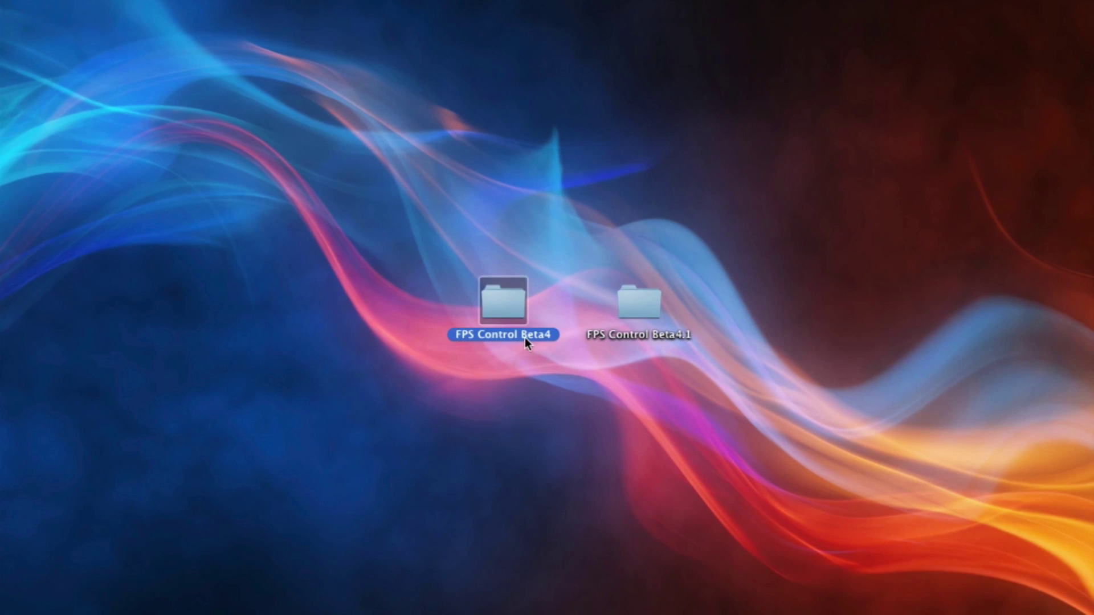
click(627, 306)
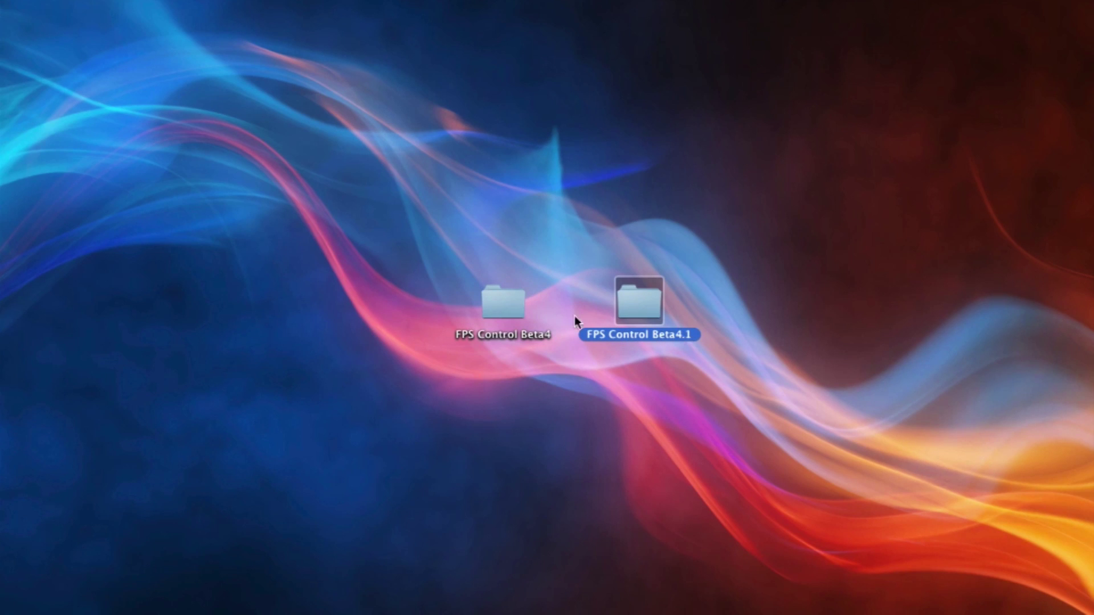
click(484, 300)
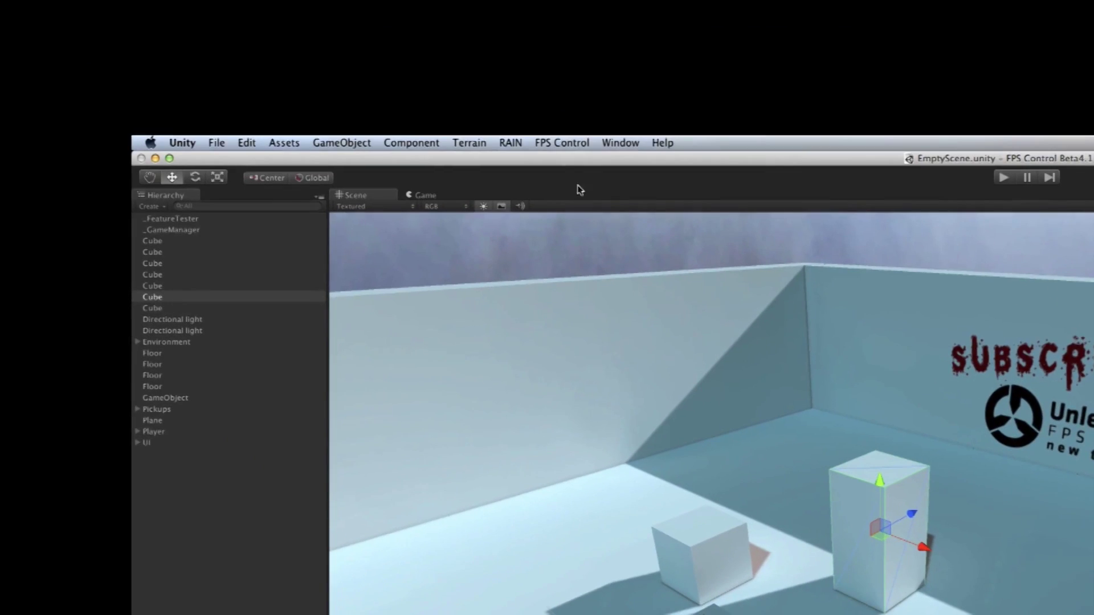
Launch the FPS Control editor, sign in with the account password, and open the Teamwork module.
click(550, 143)
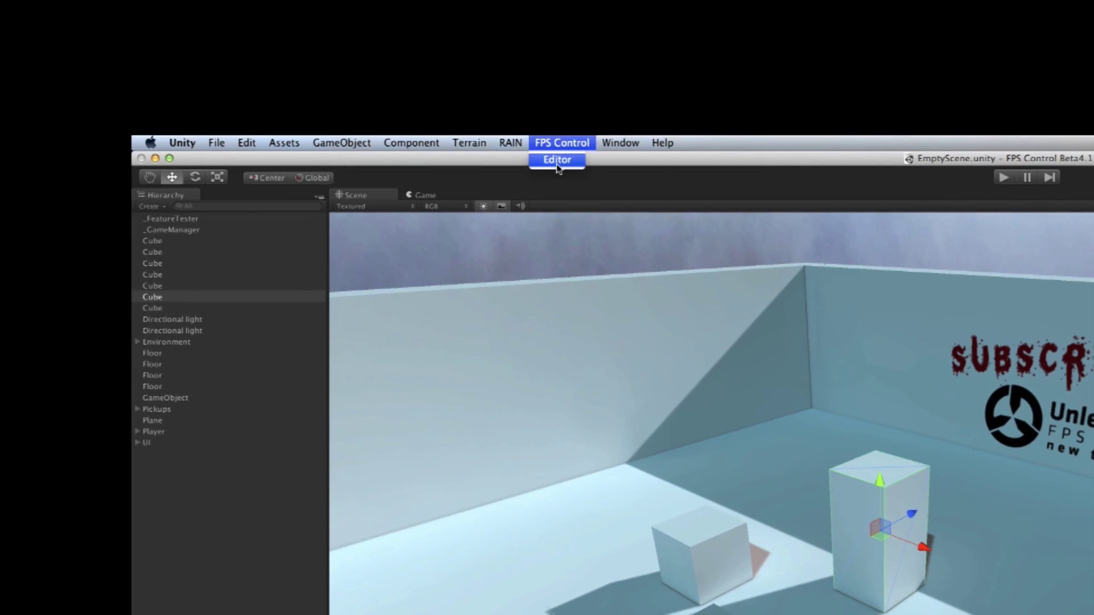
click(558, 160)
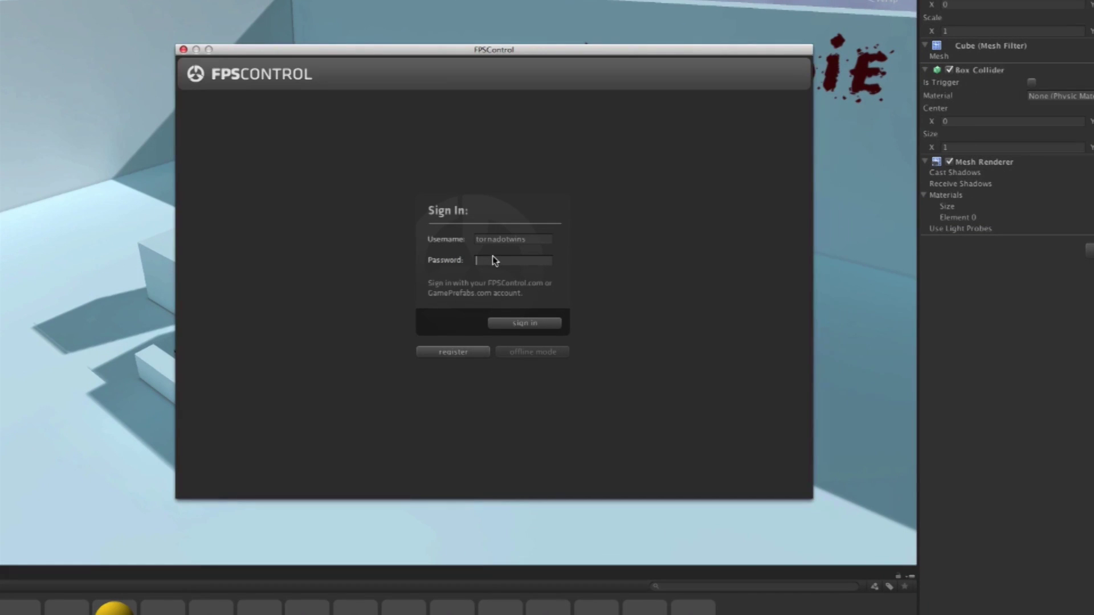
text(****)
click(540, 327)
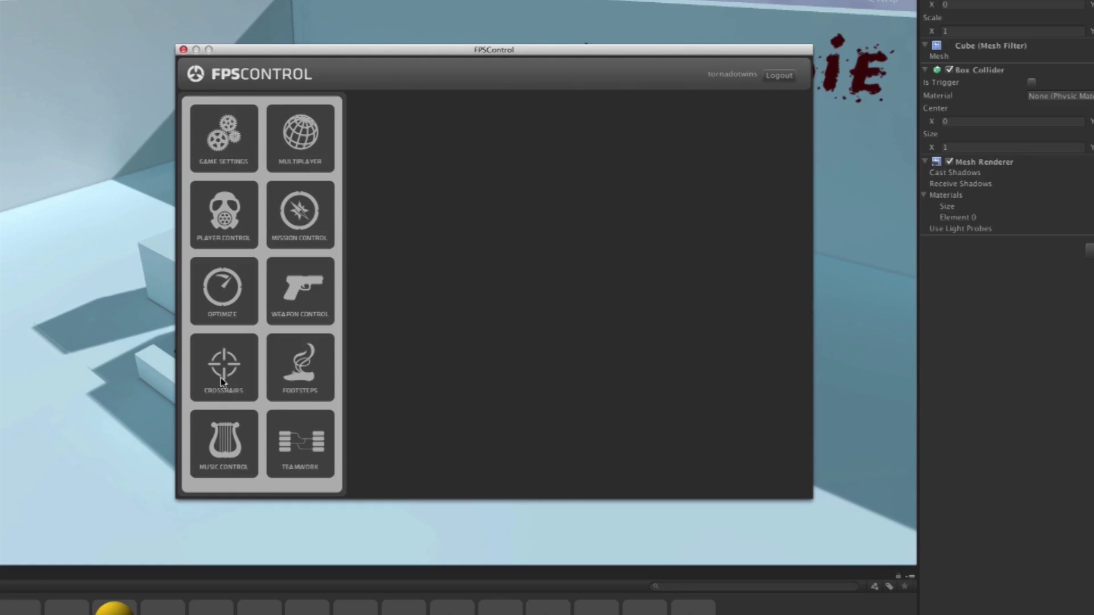
click(299, 447)
drag(563, 49, 555, 35)
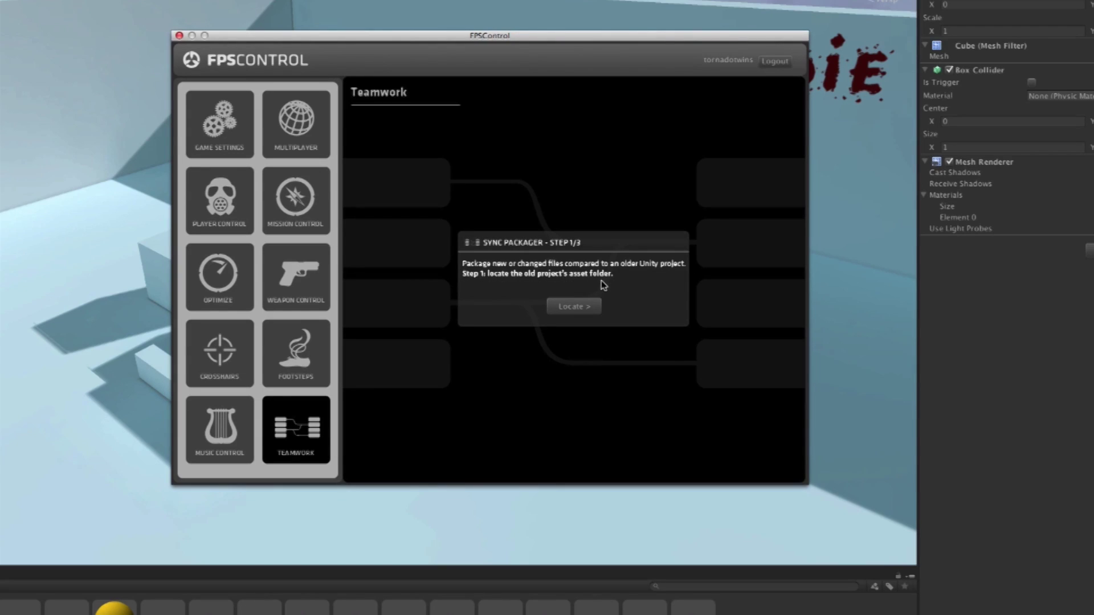
Locate Desktop > FPS Control Beta4 > Assets and choose it as the old project's folder.
click(588, 309)
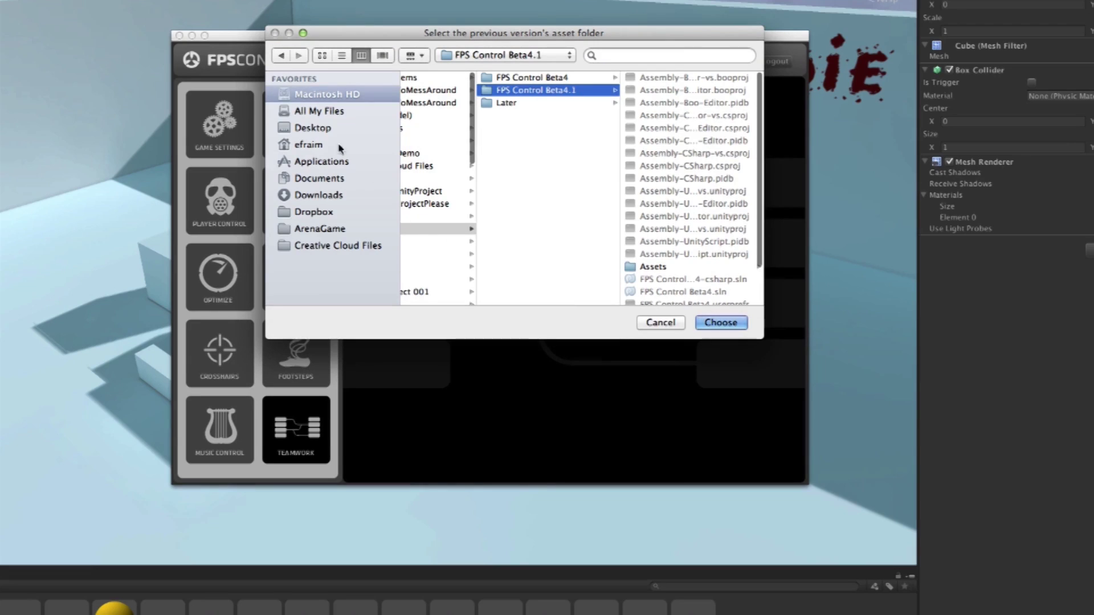
click(319, 128)
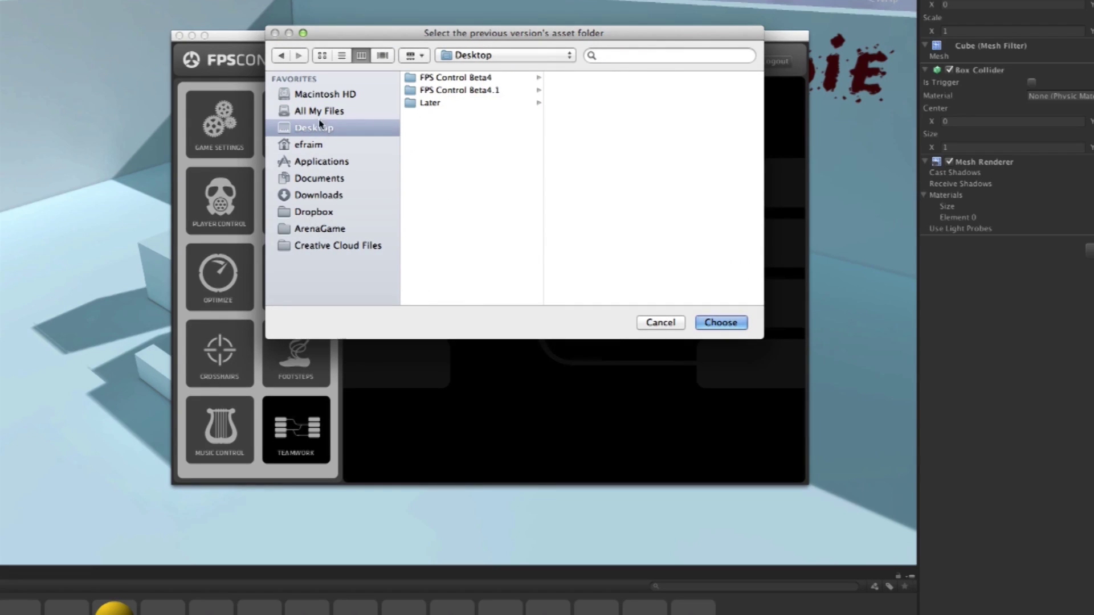
click(469, 78)
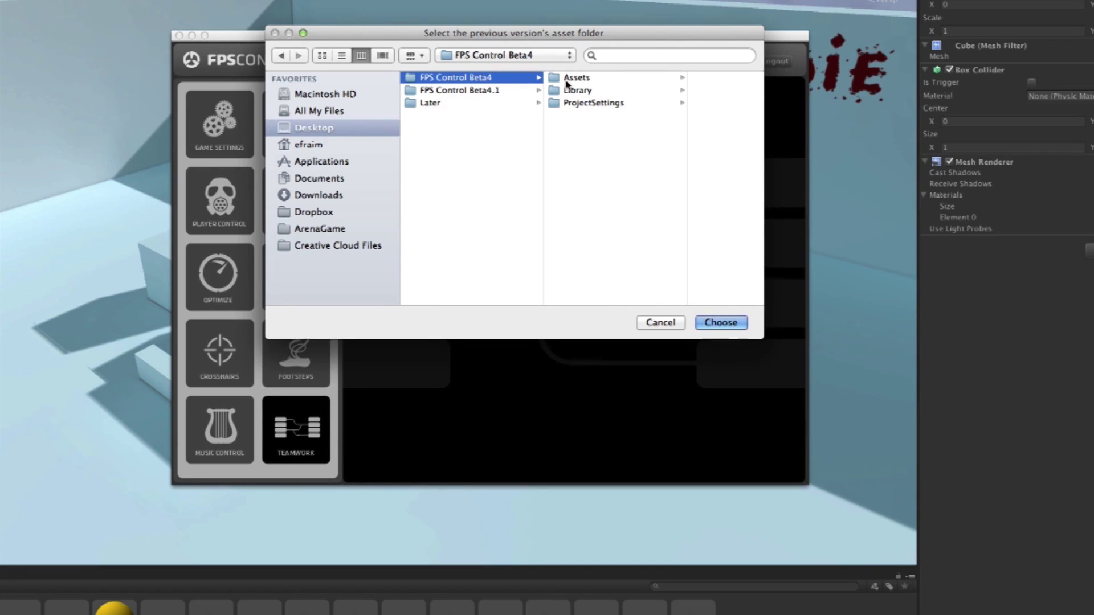
click(568, 80)
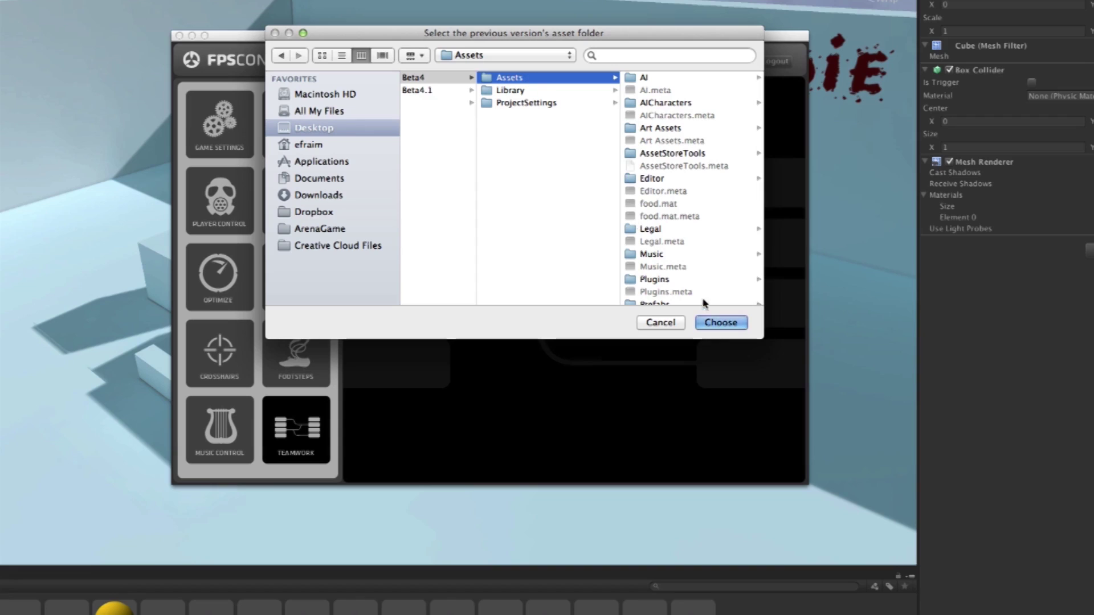
click(719, 323)
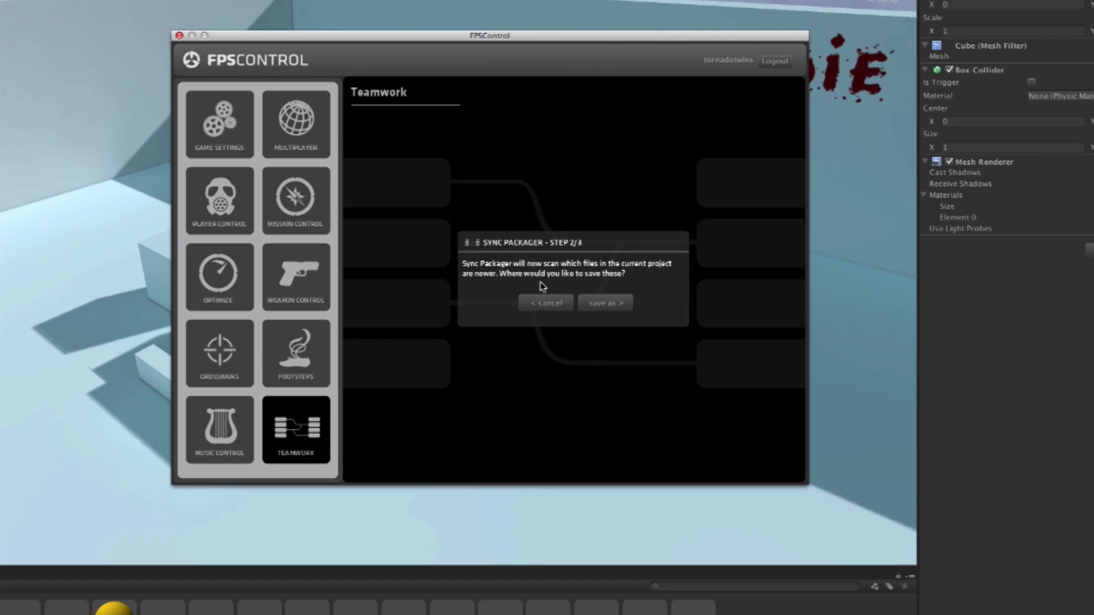
Save the update package to the Desktop, keeping the default Latest-Update name, and start packaging.
click(605, 303)
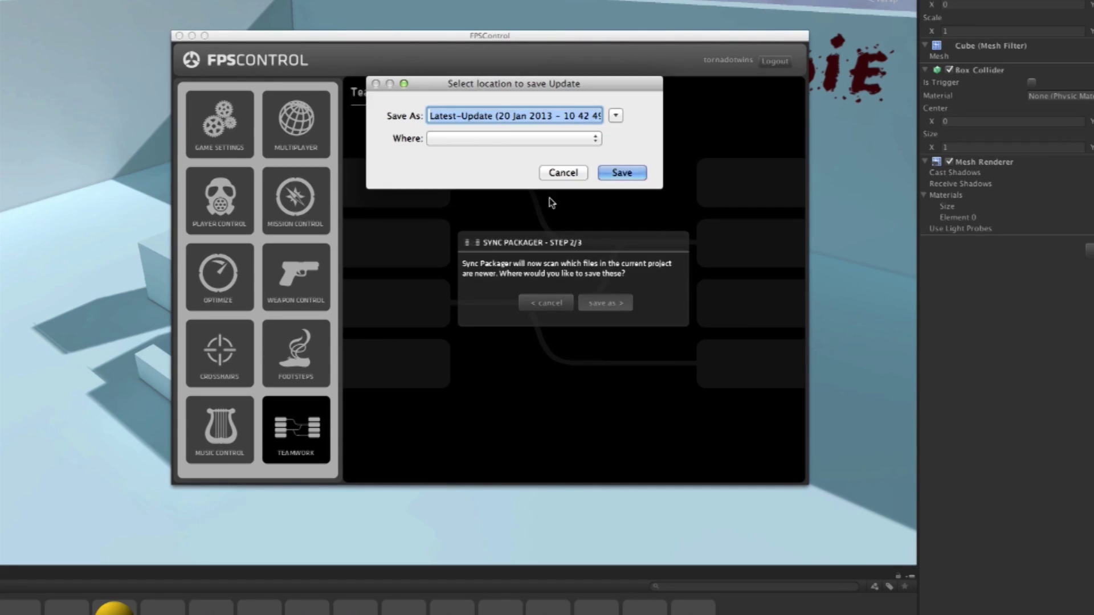
click(615, 115)
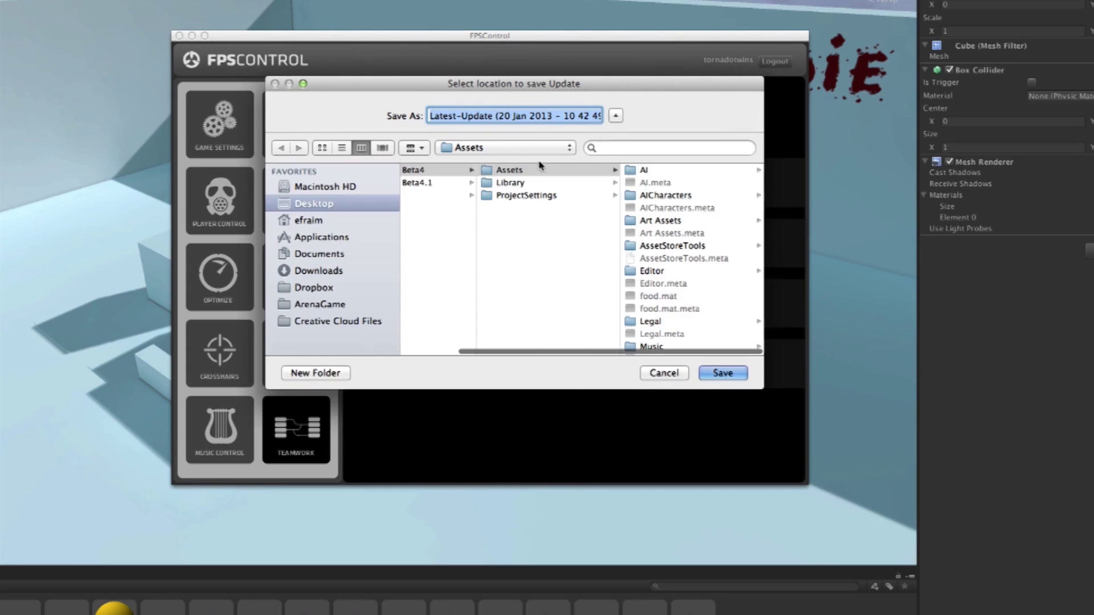
click(314, 205)
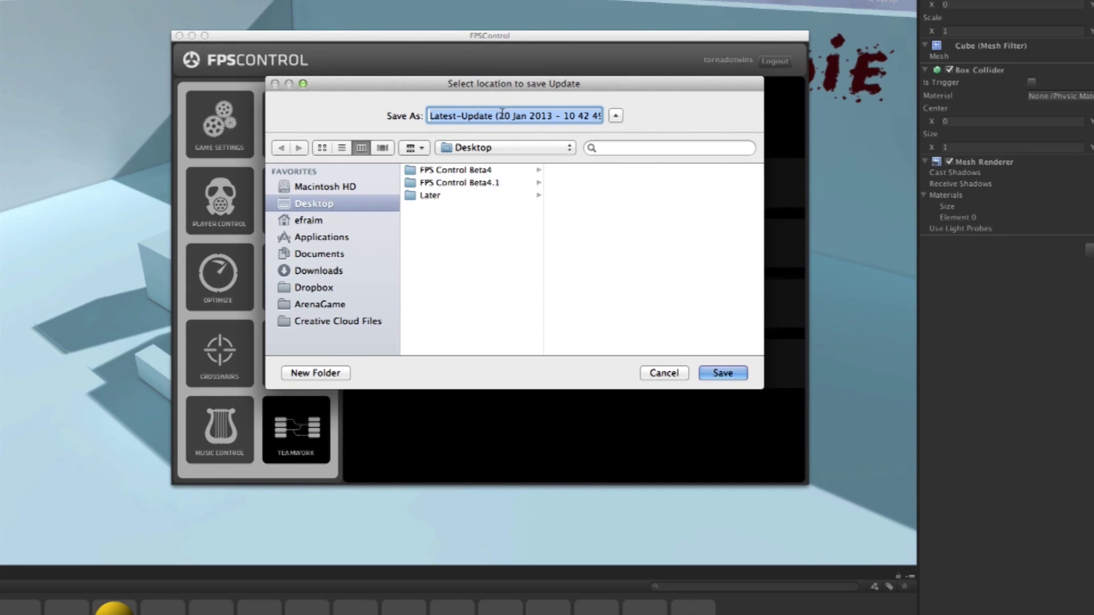
click(452, 117)
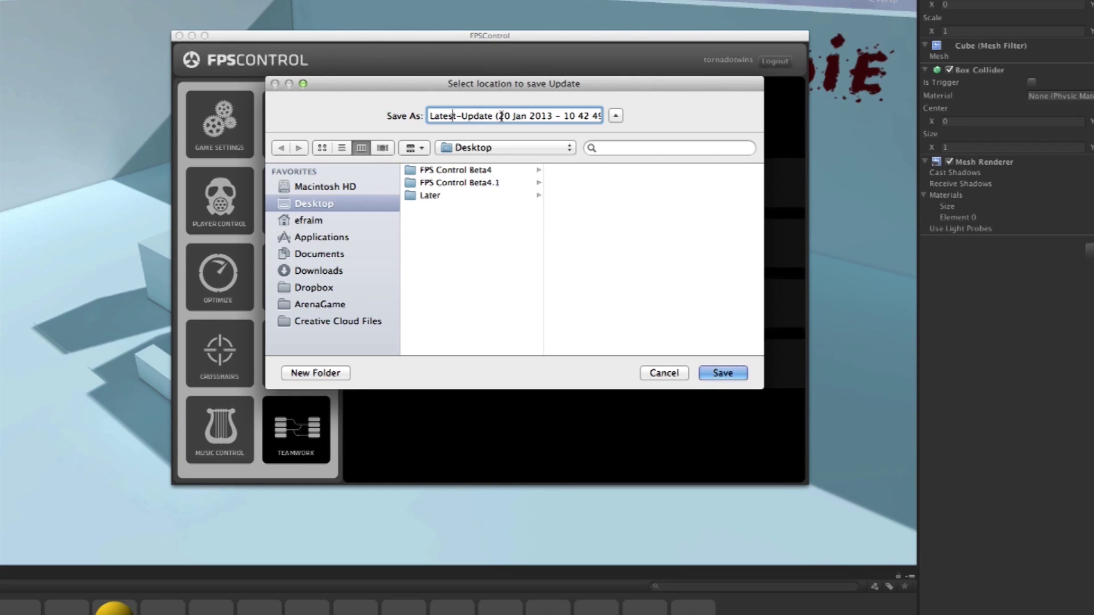
drag(500, 116, 647, 116)
click(567, 117)
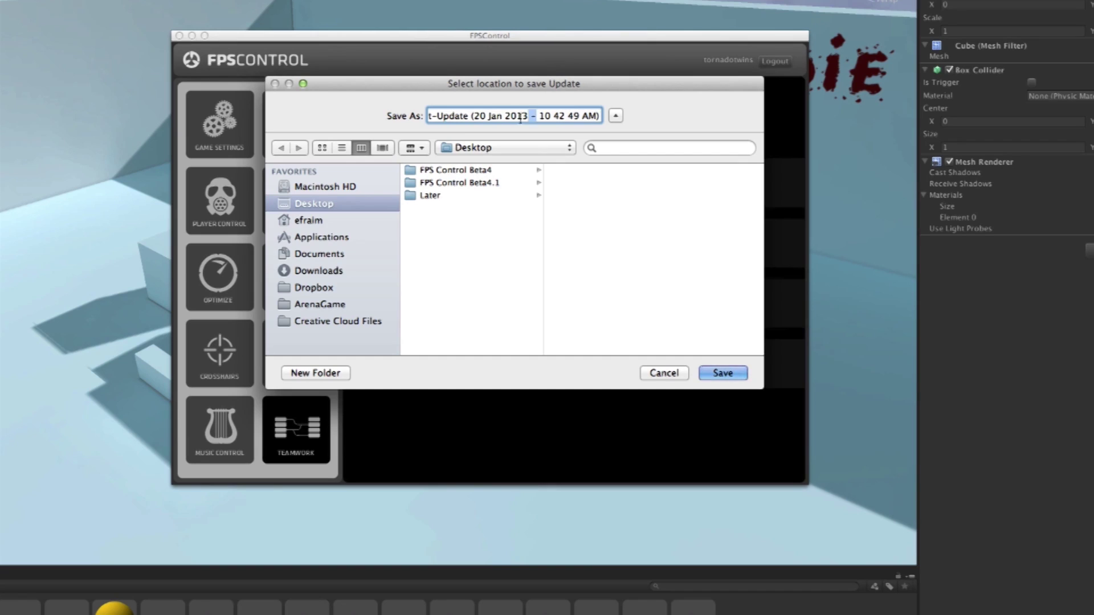
drag(531, 116, 407, 117)
click(474, 116)
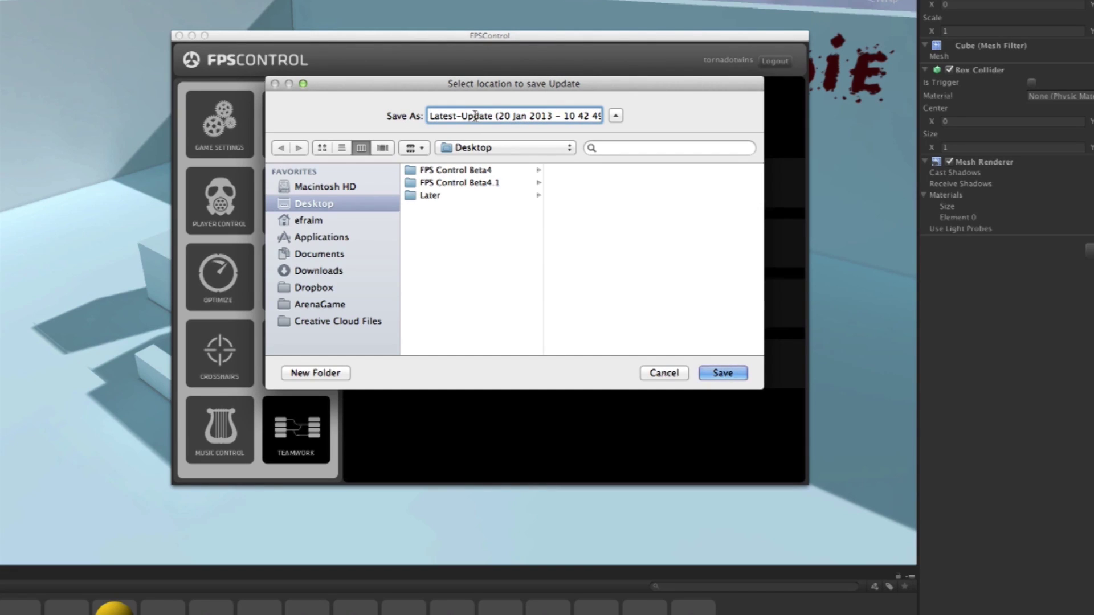
click(724, 373)
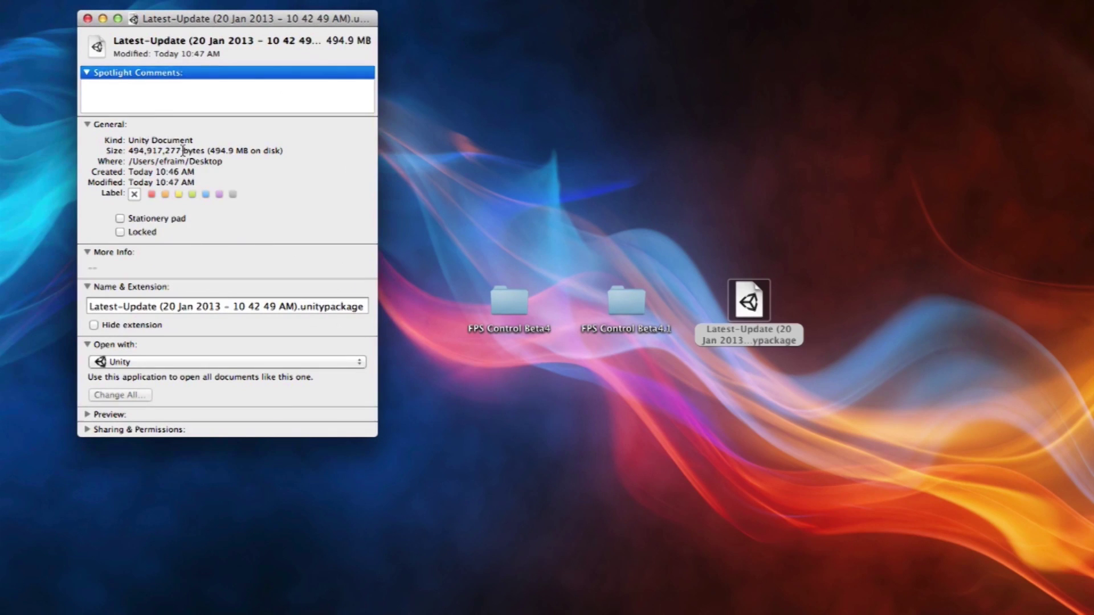
Highlight the package's 494.9 MB size in its info window.
drag(210, 152, 238, 152)
Clear the size selection and select the Latest-Update package on the desktop.
click(236, 152)
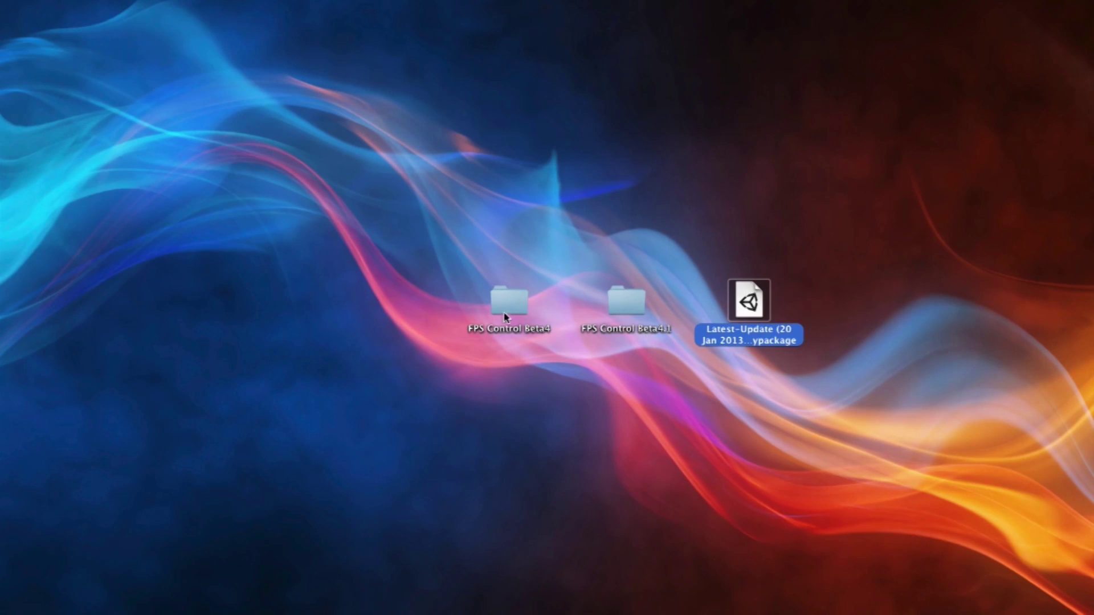
click(540, 239)
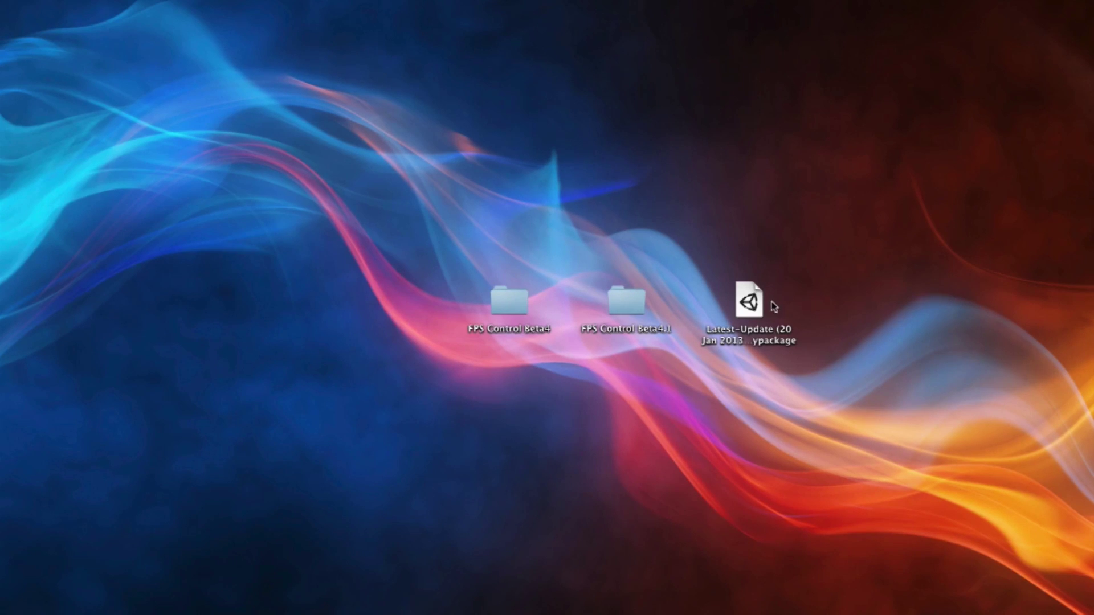
click(752, 299)
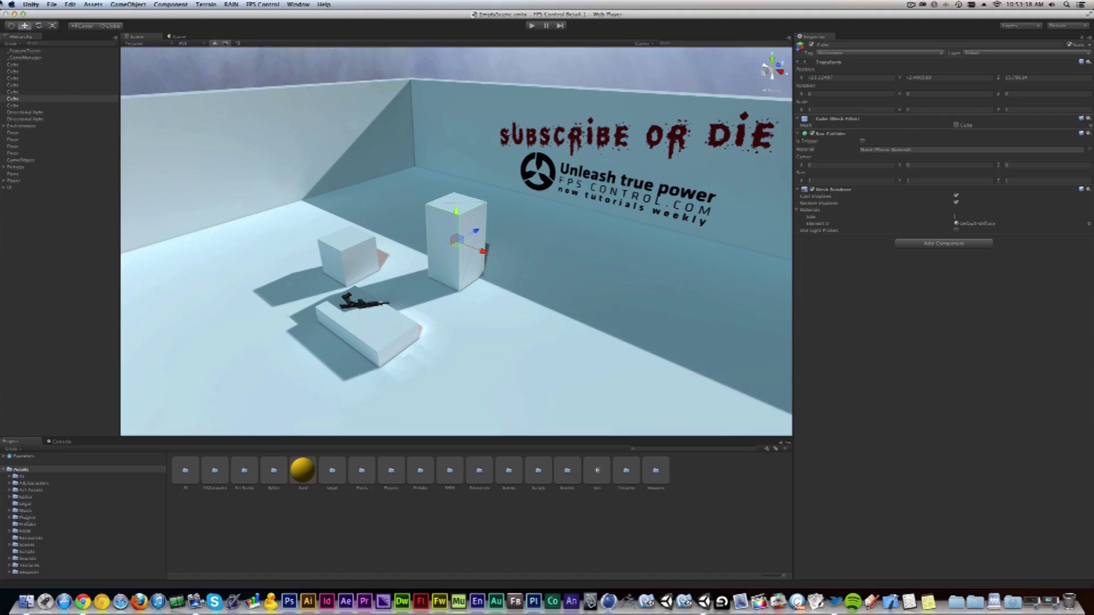
Quit Unity and open FPS Control Beta4's Assets/Scenes/EmptyScene.unity from Finder, closing Finder afterwards.
click(31, 4)
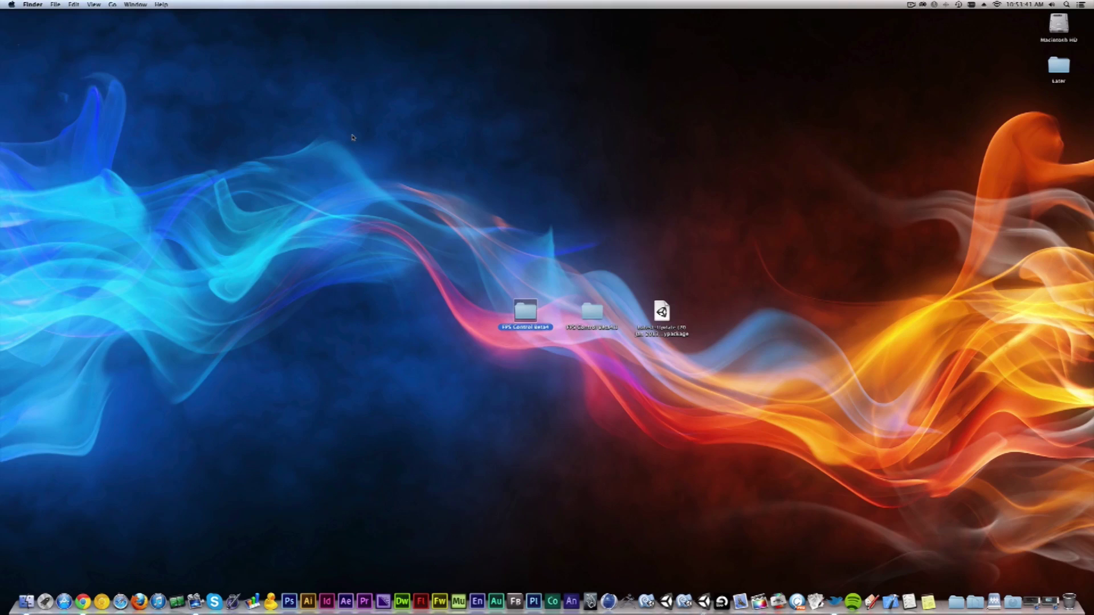
double_click(530, 316)
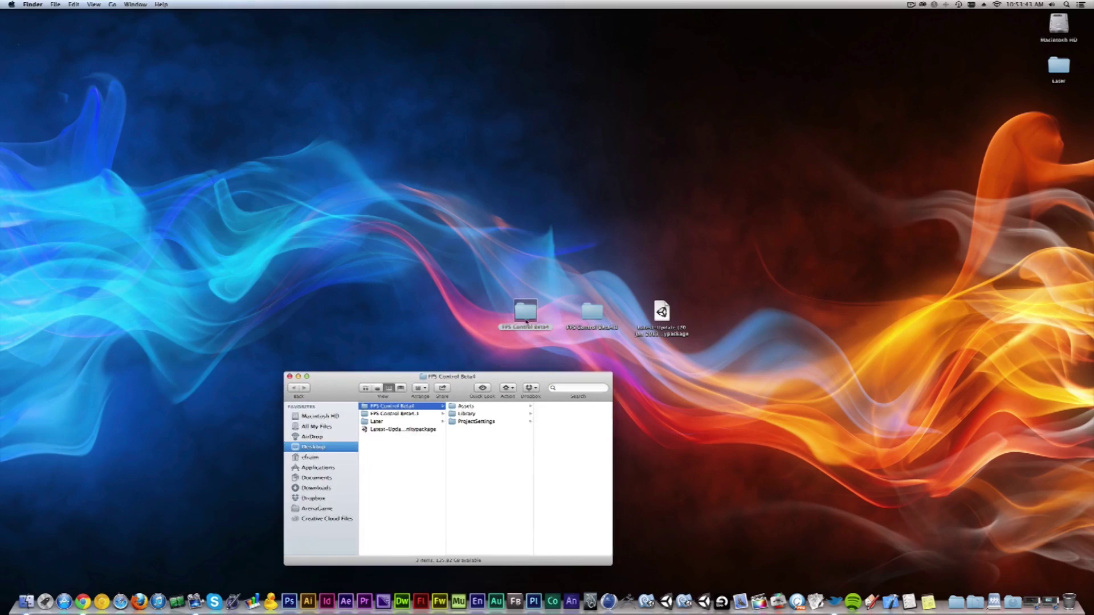
click(470, 409)
scroll(558, 461, down, 3)
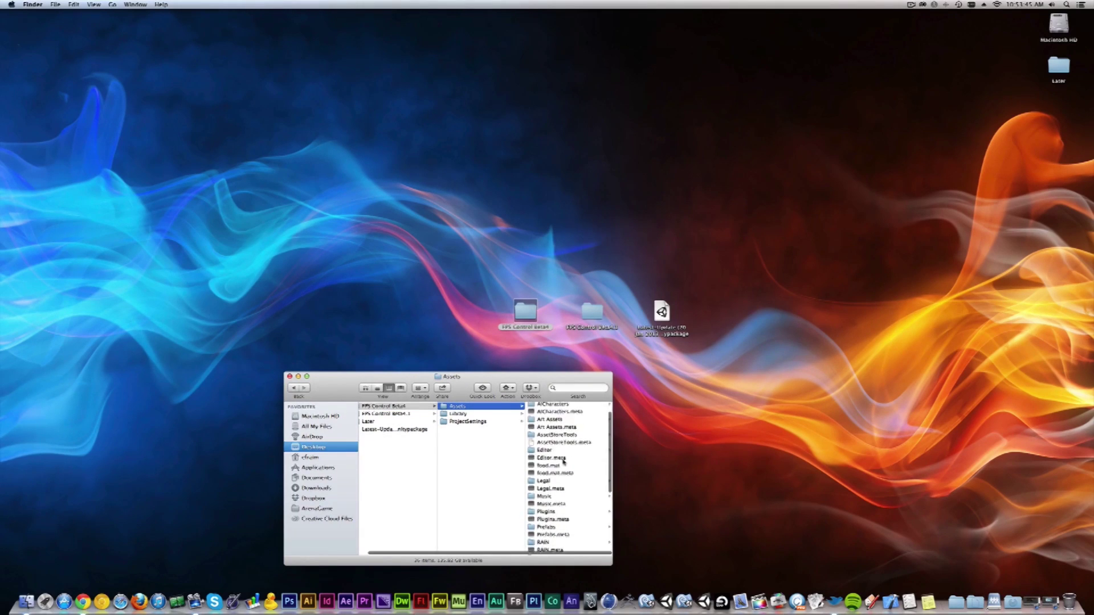
scroll(563, 462, down, 5)
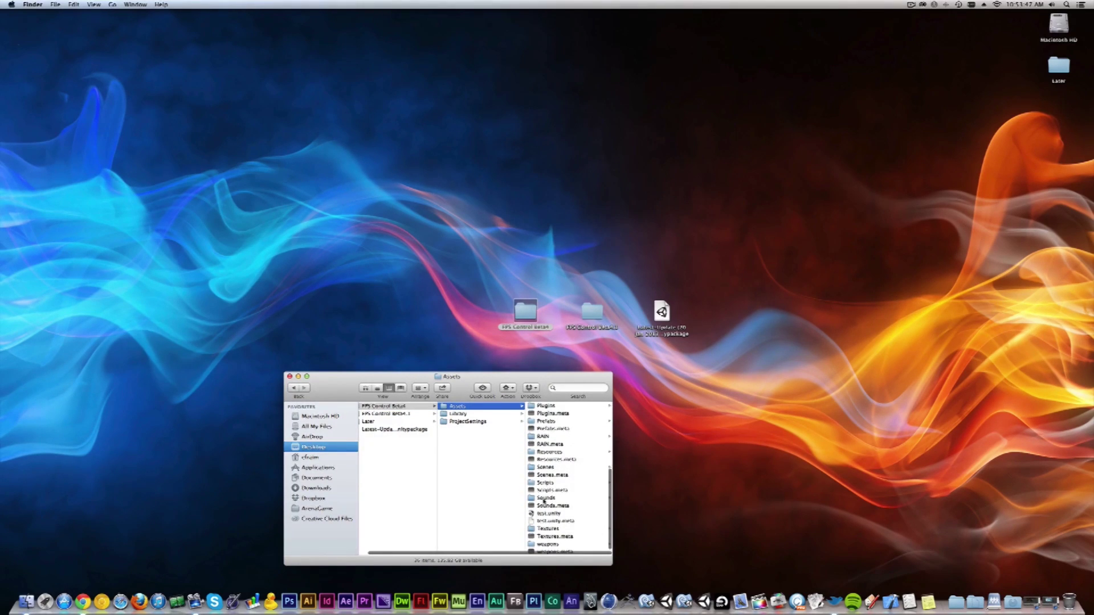
click(550, 468)
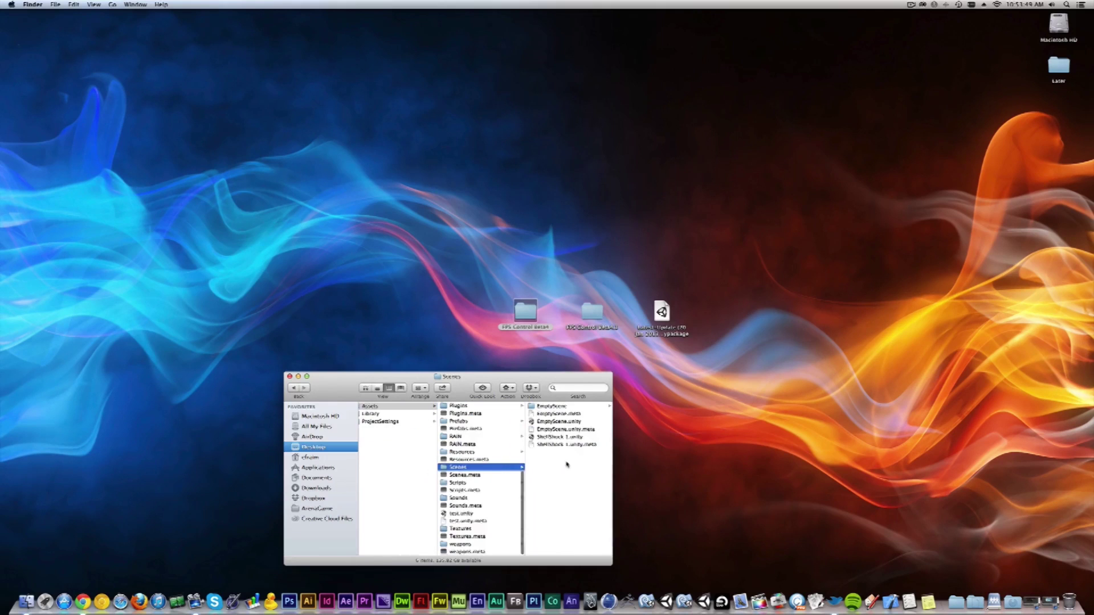
double_click(547, 423)
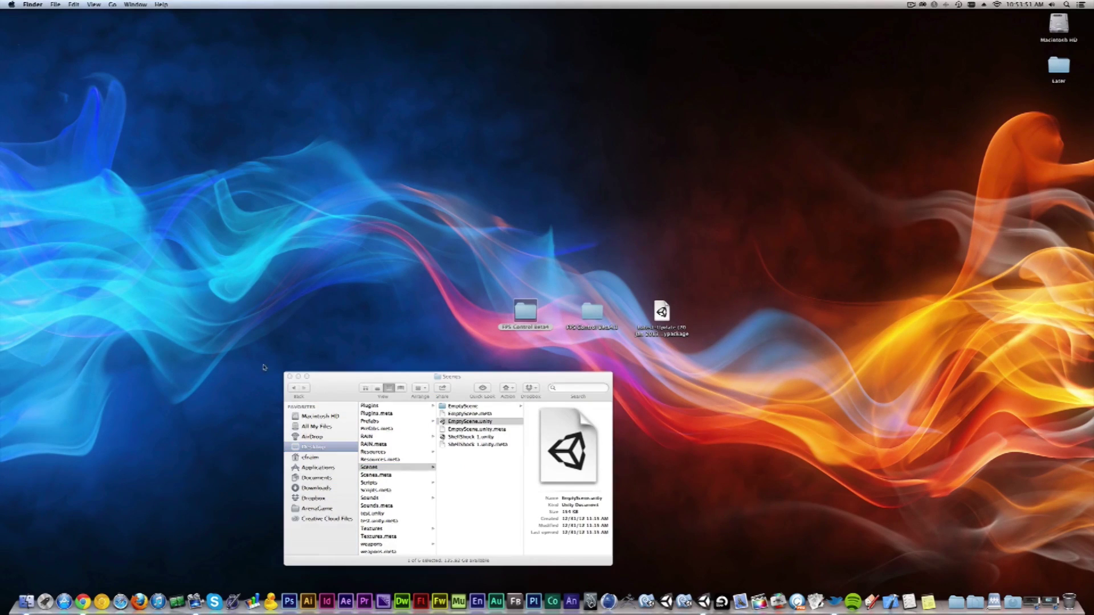
click(290, 376)
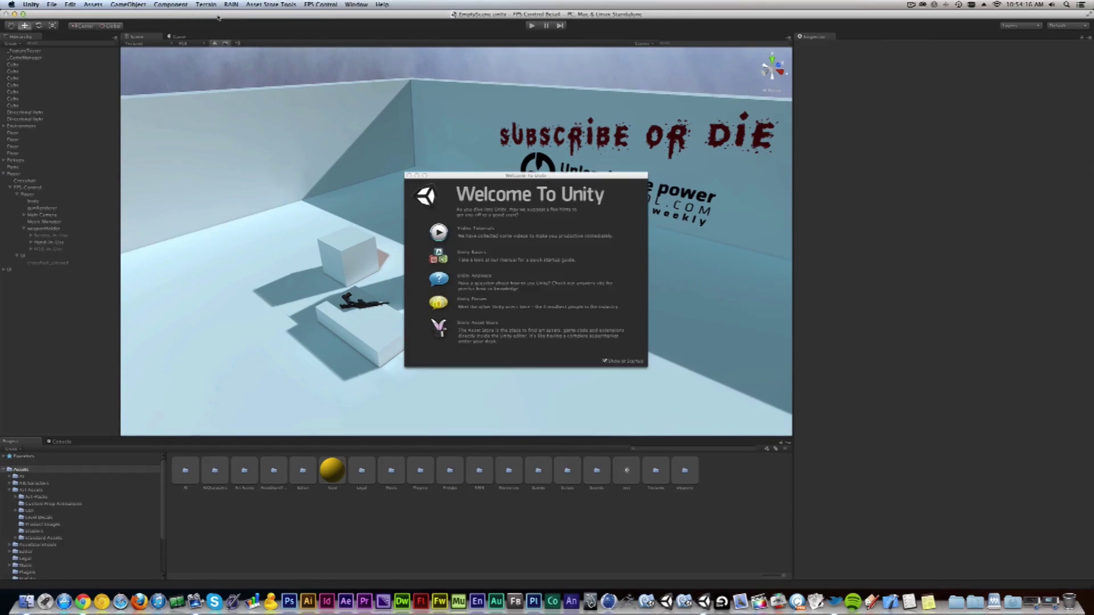
Dismiss the Welcome panel and pick the Latest-Update package through Assets > Import Package > Custom Package.
click(409, 175)
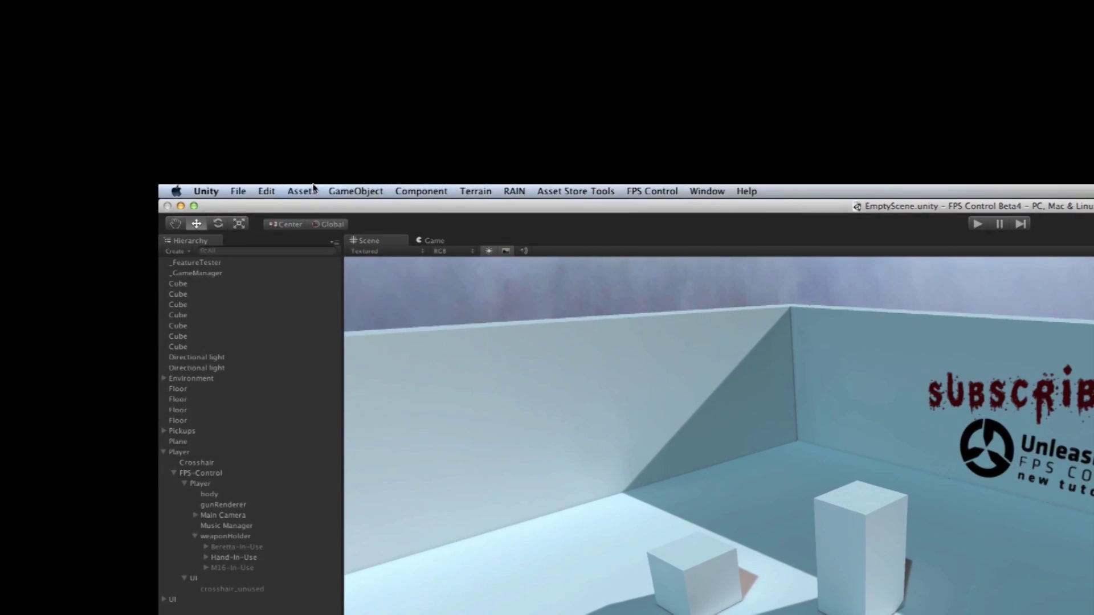
click(93, 4)
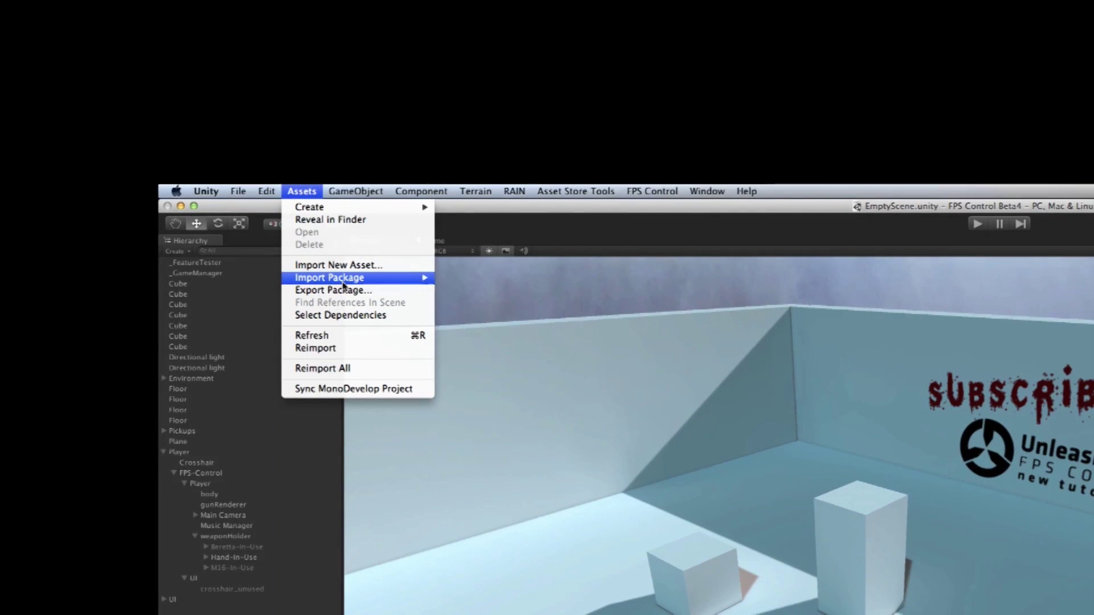
mouse_move(341, 279)
click(504, 279)
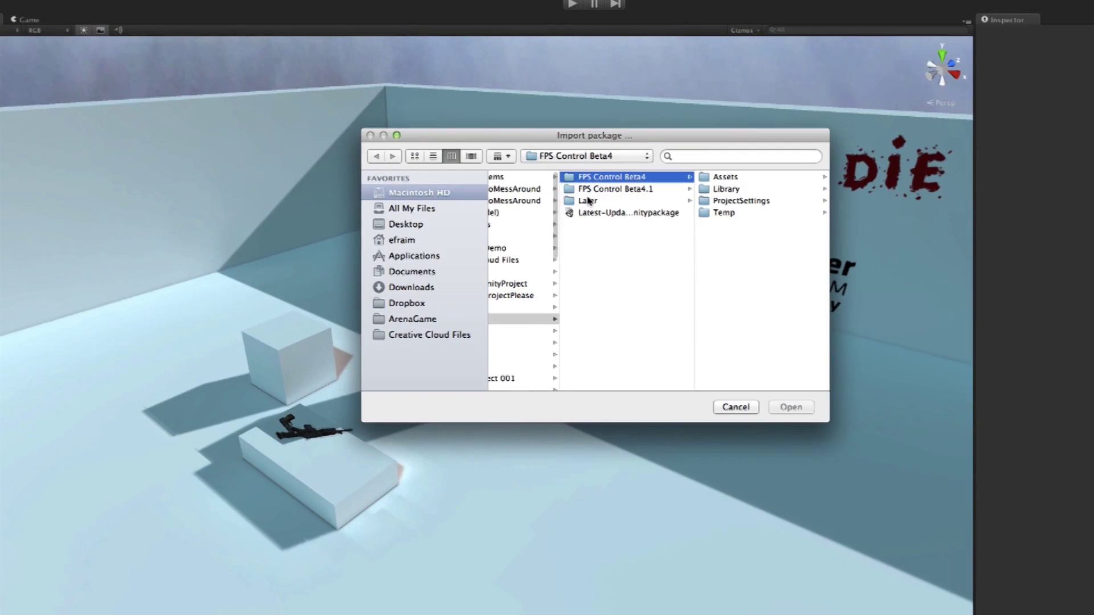
scroll(595, 219, left, 3)
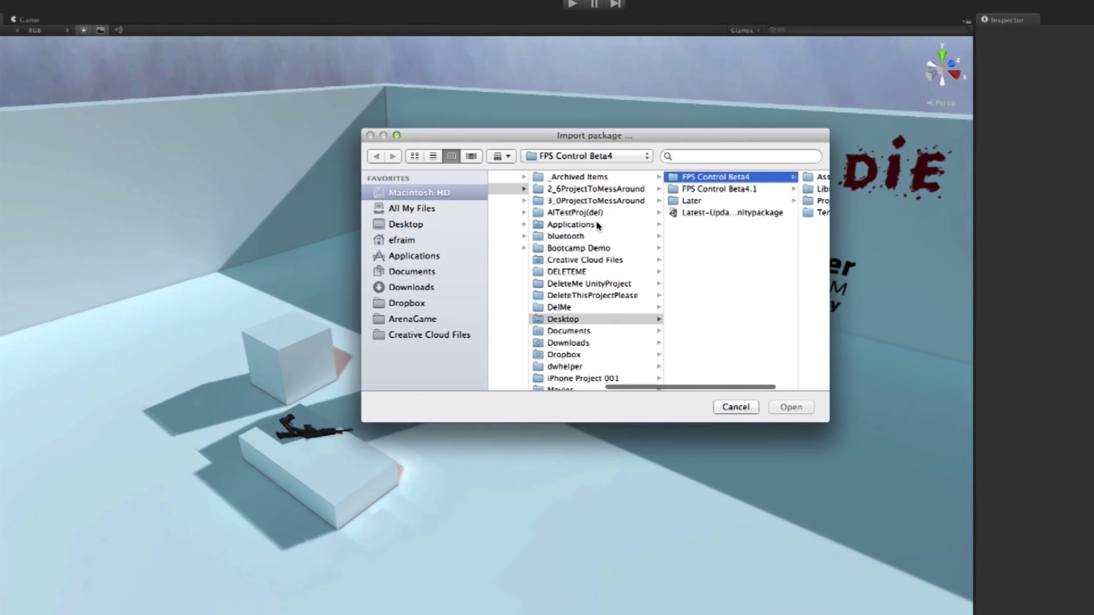
click(707, 215)
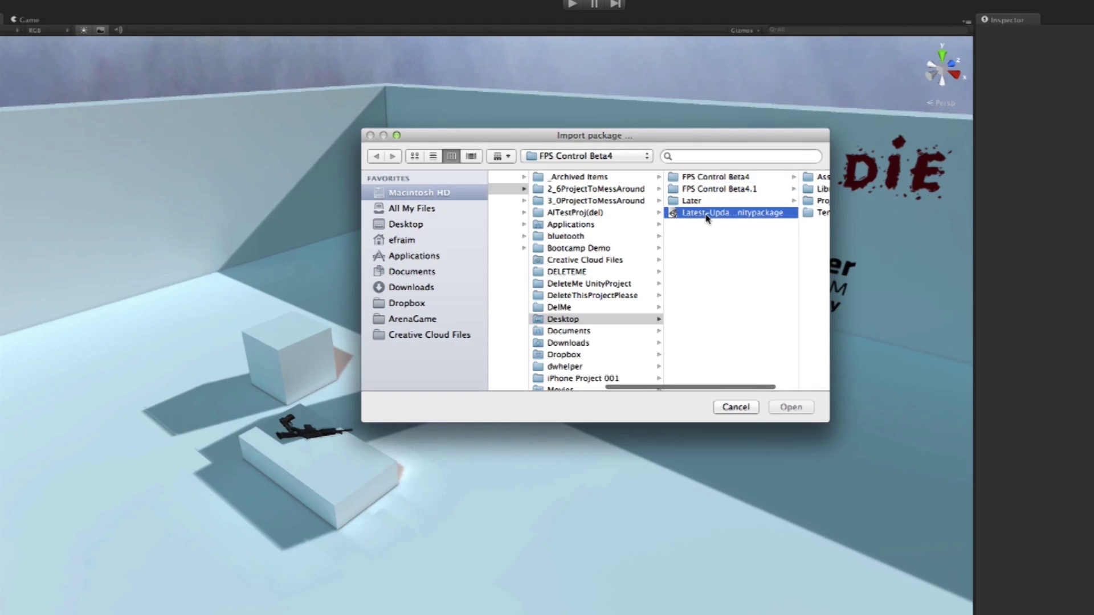